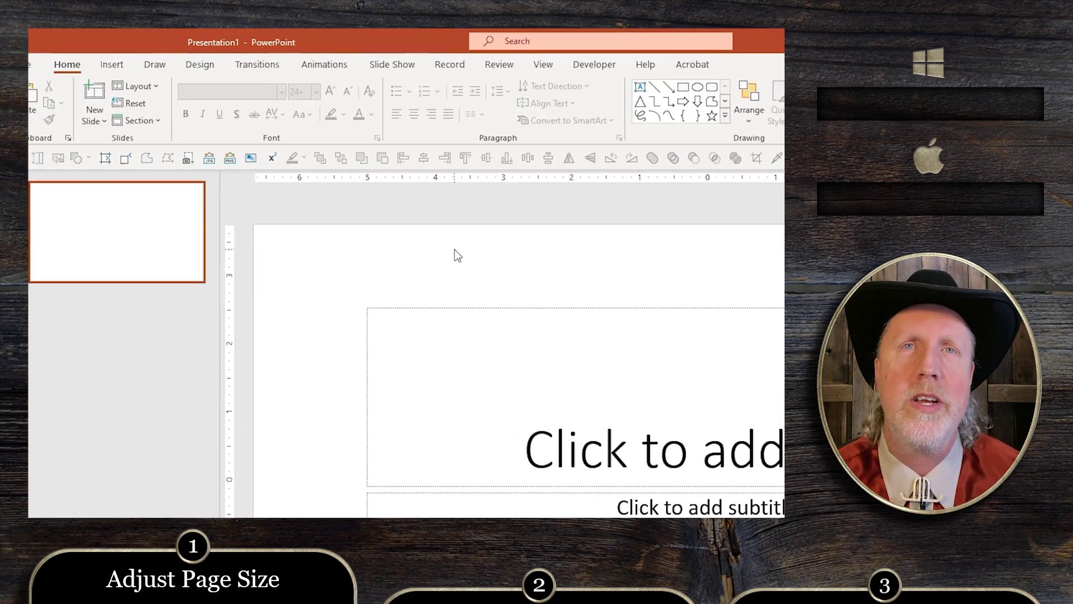
Step: Open the Custom Slide Size dialog from the Design tab's Slide Size menu
left_click(285, 81)
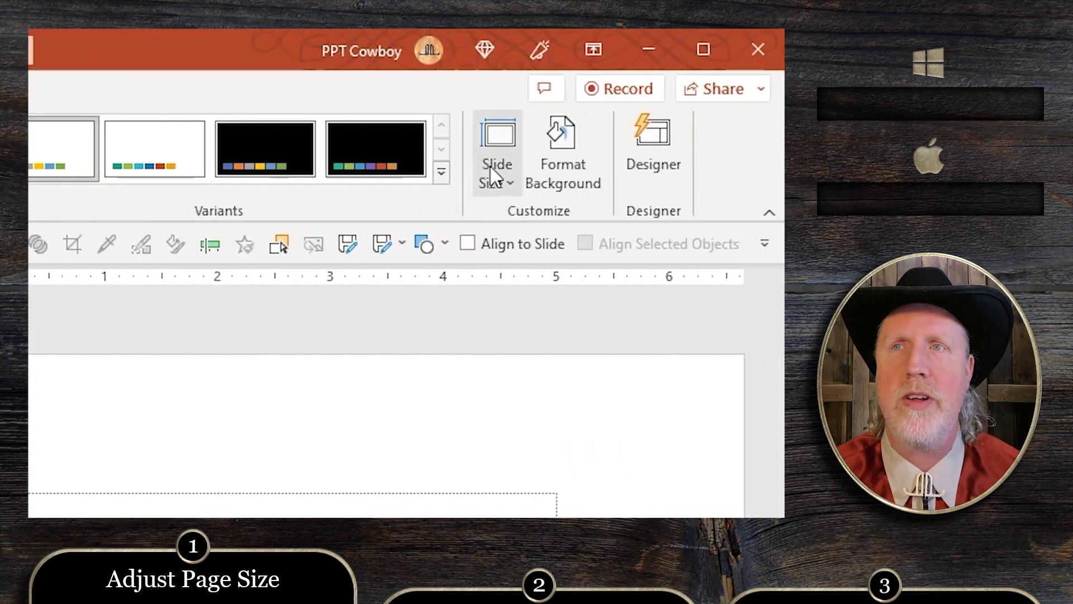
left_click(491, 168)
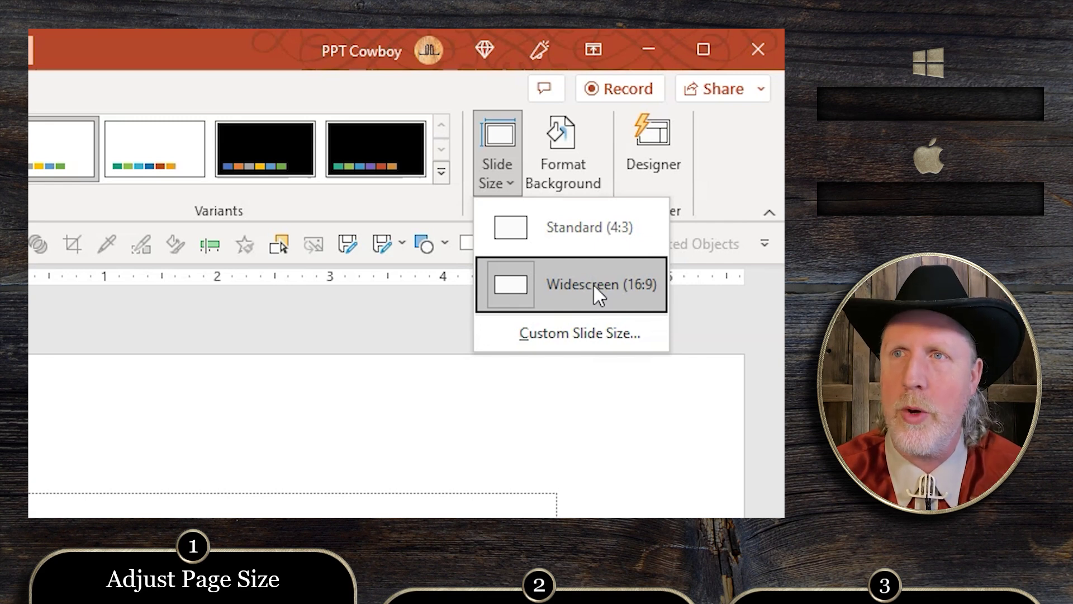
left_click(593, 332)
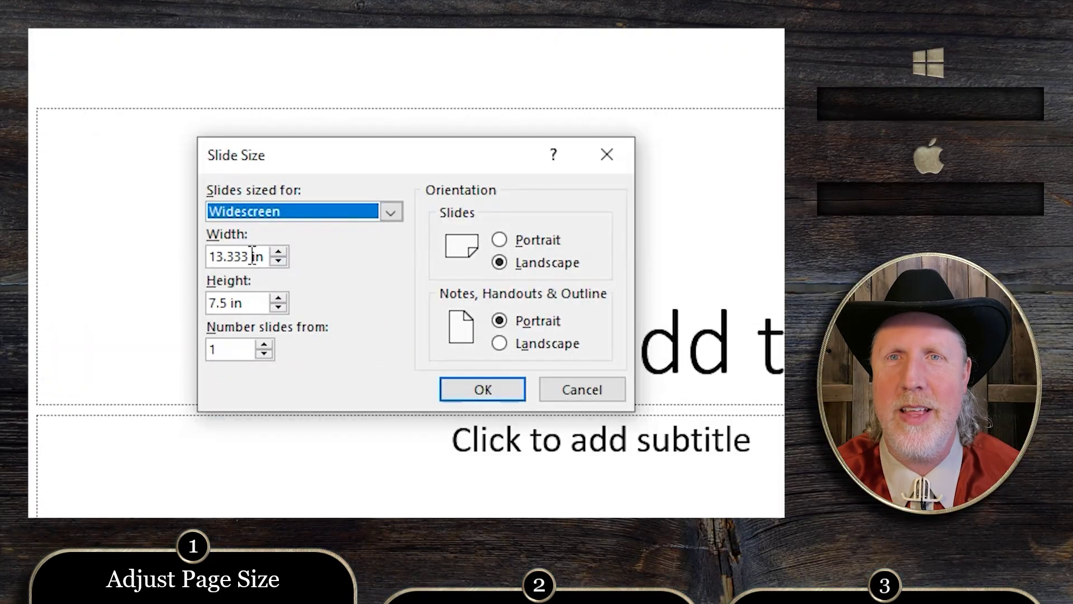
Step: Set the slide to 8.5 in wide by 11 in high and confirm
left_click_drag(249, 256, 187, 263)
type("8.5")
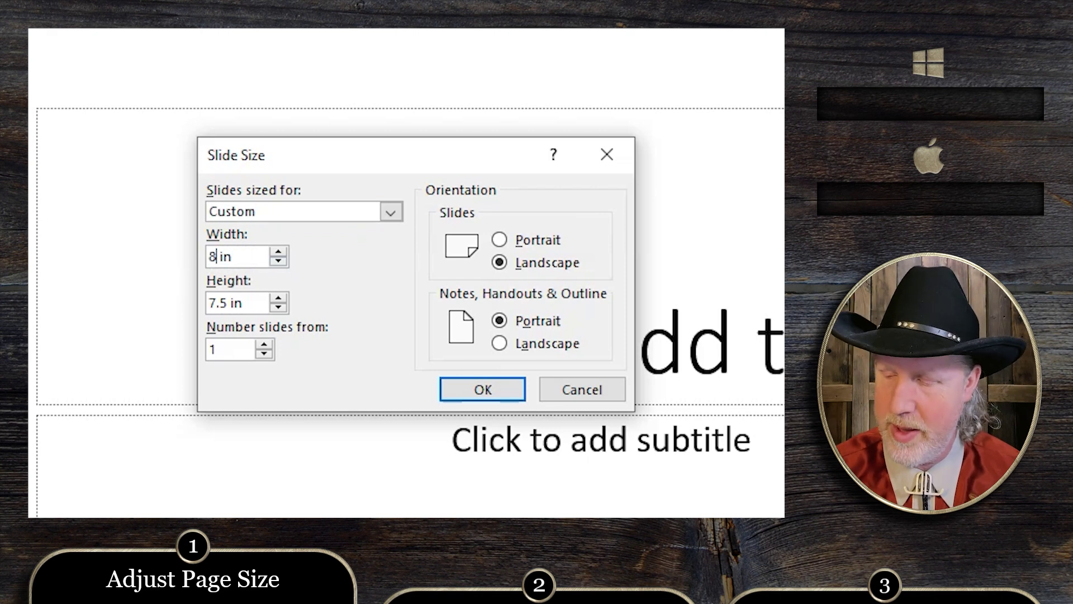
key("Tab")
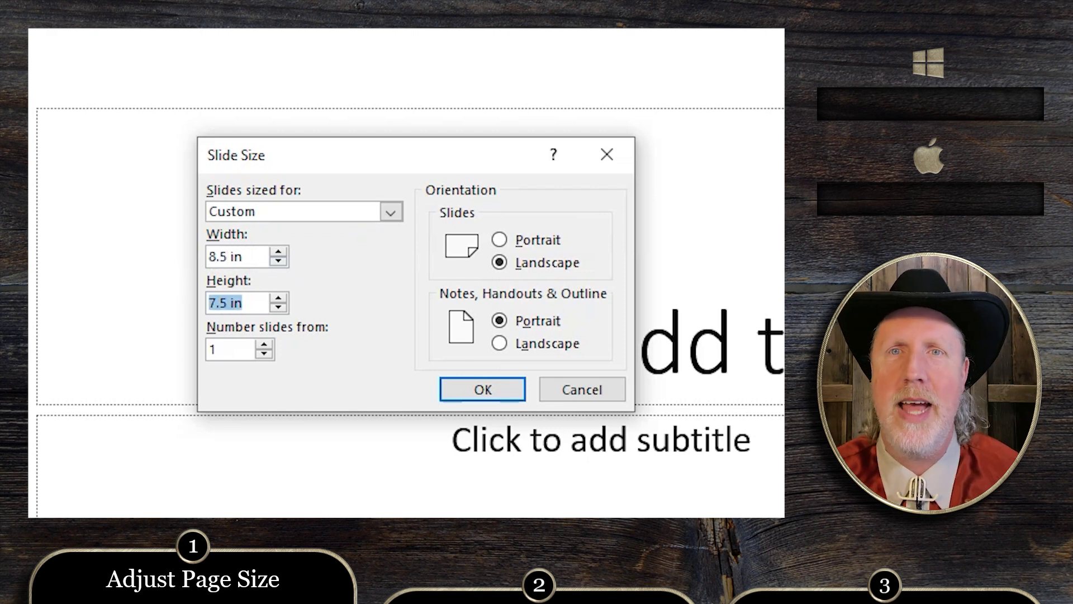
type("11")
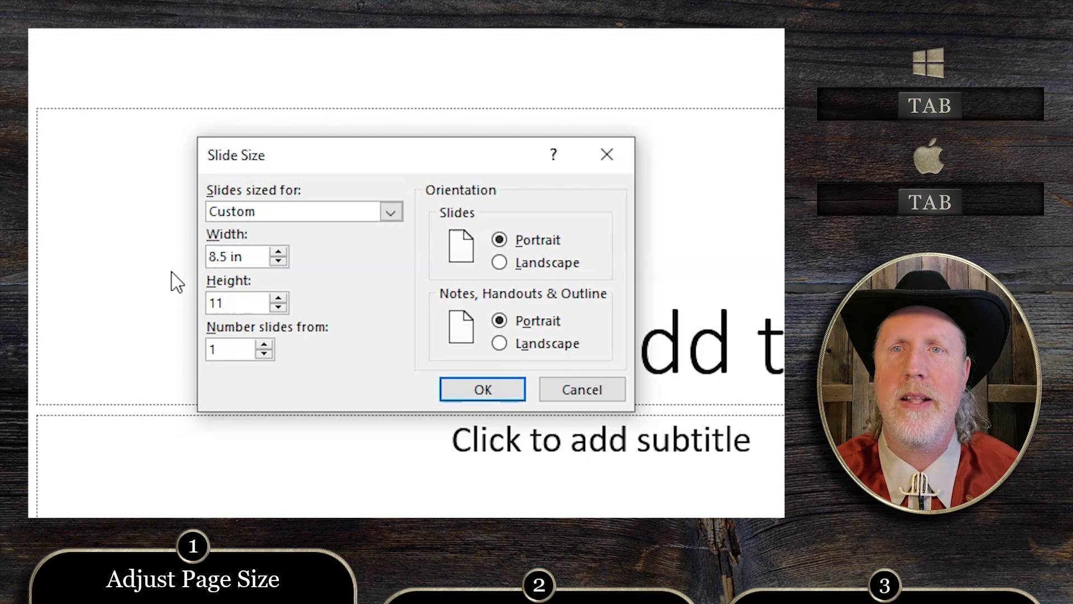
left_click(493, 394)
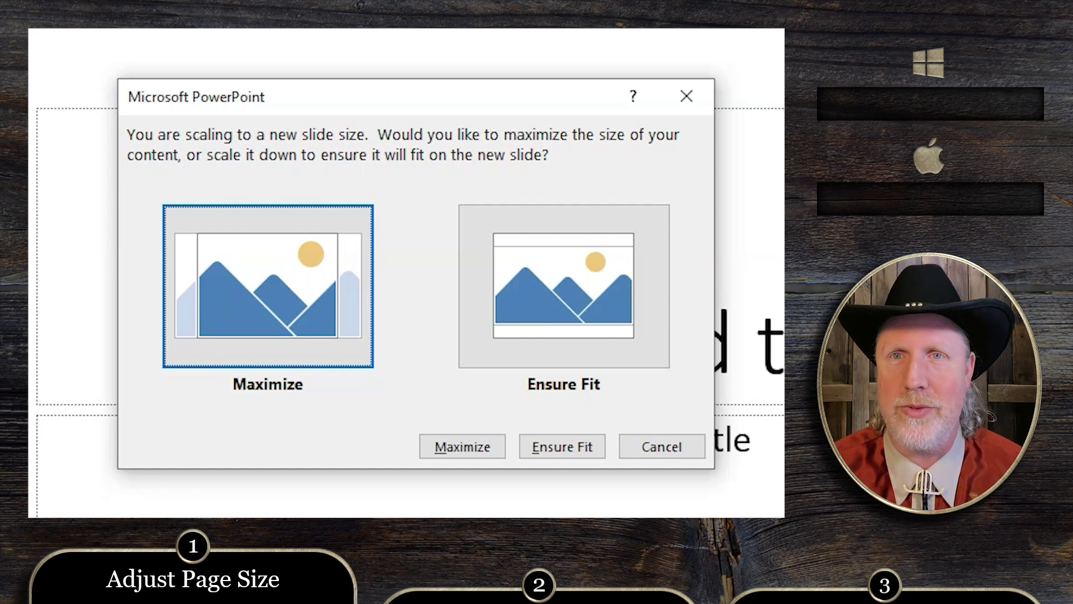
Step: Maximize content for the portrait letter size and delete the title and subtitle placeholders
left_click(273, 305)
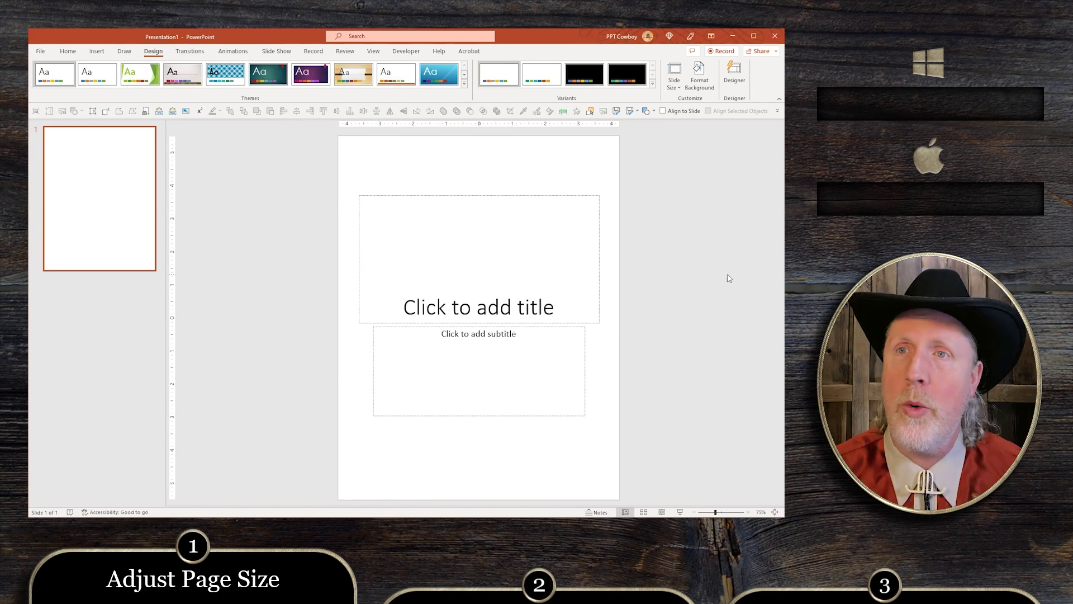
left_click_drag(623, 175, 330, 439)
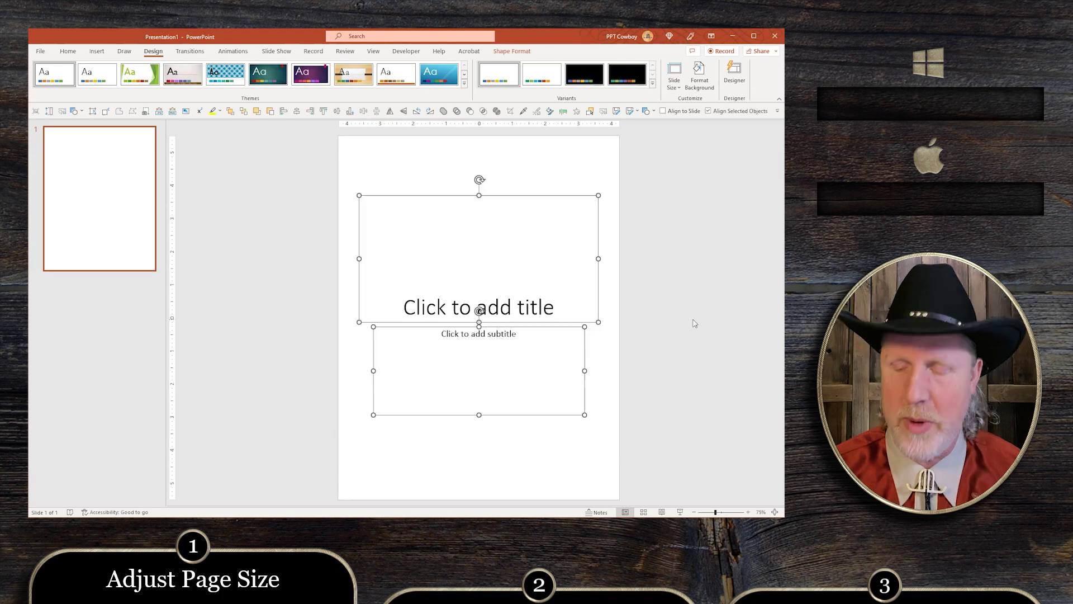
key("Delete")
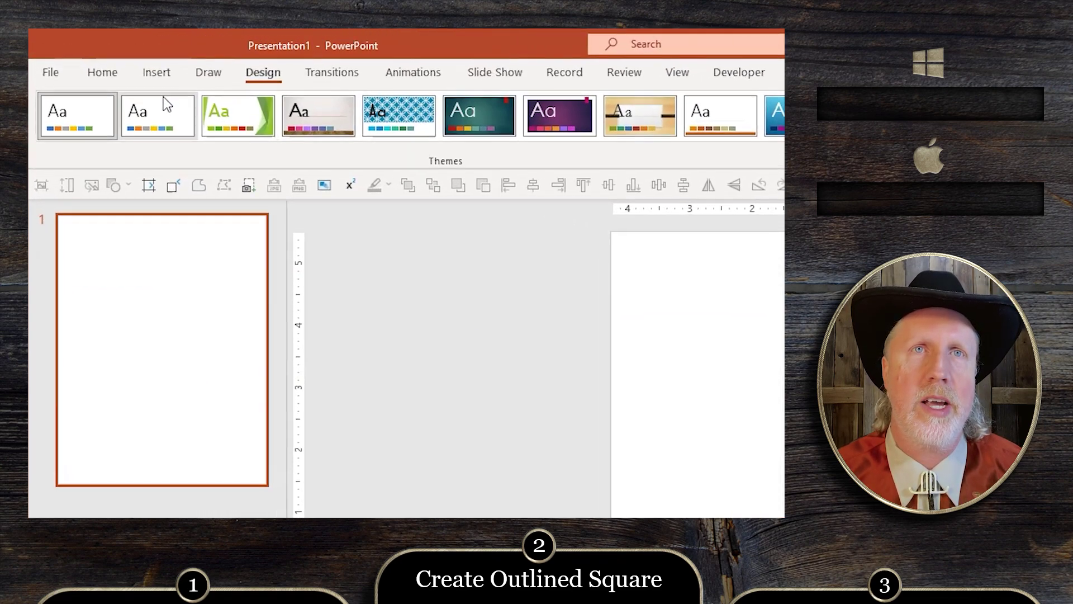
Step: Draw a 0.72 by 0.72 inch blue square with the Rectangle shape
left_click(114, 87)
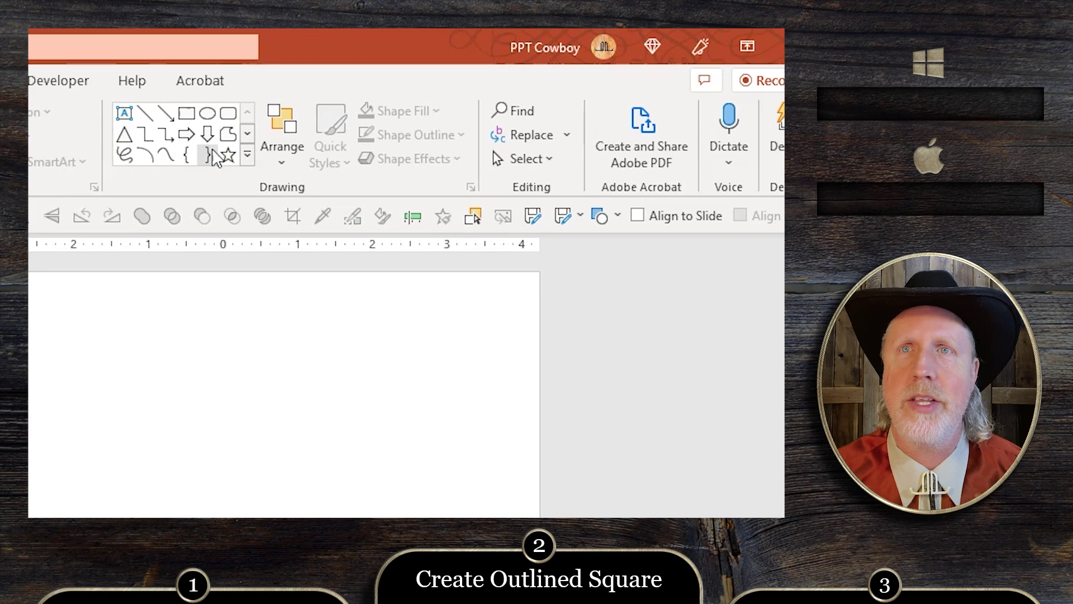
left_click(193, 118)
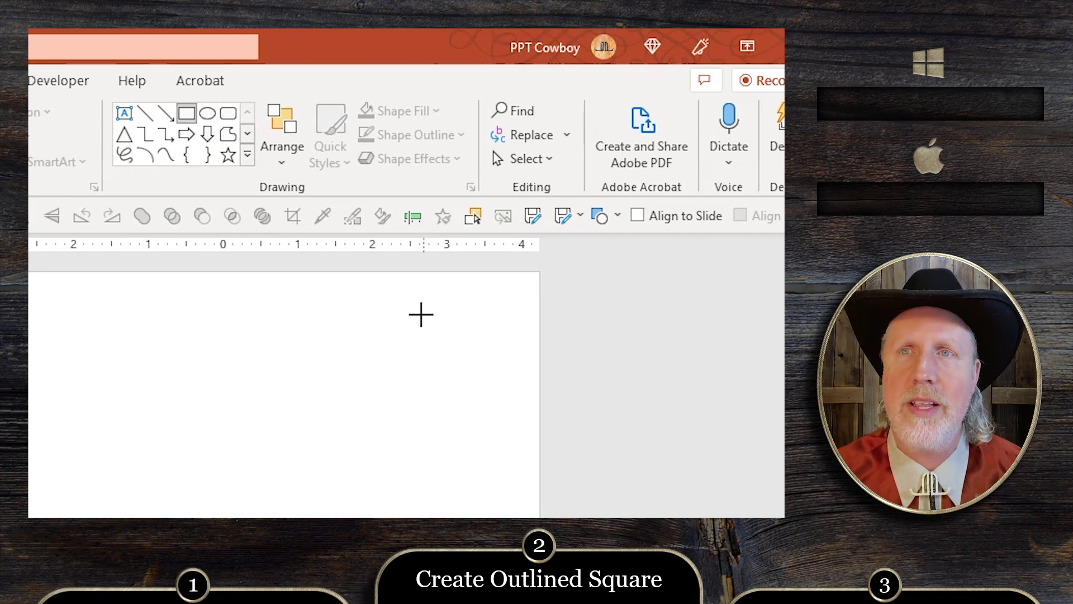
left_click_drag(421, 313, 474, 369)
key("shift")
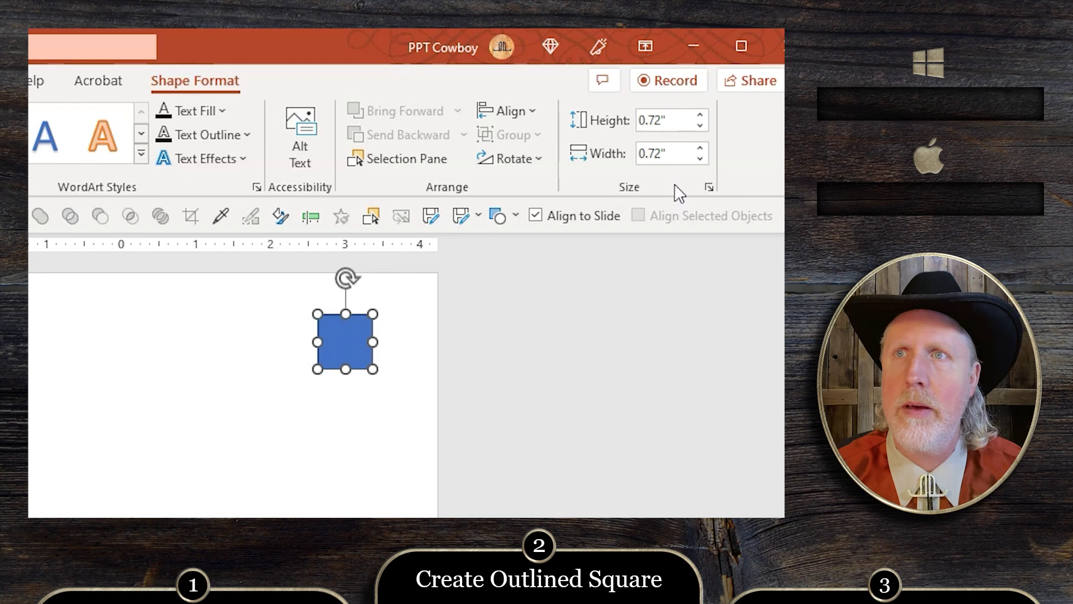
Step: Resize the square to 0.5 in height and 0.5 in width
left_click(659, 121)
type(".")
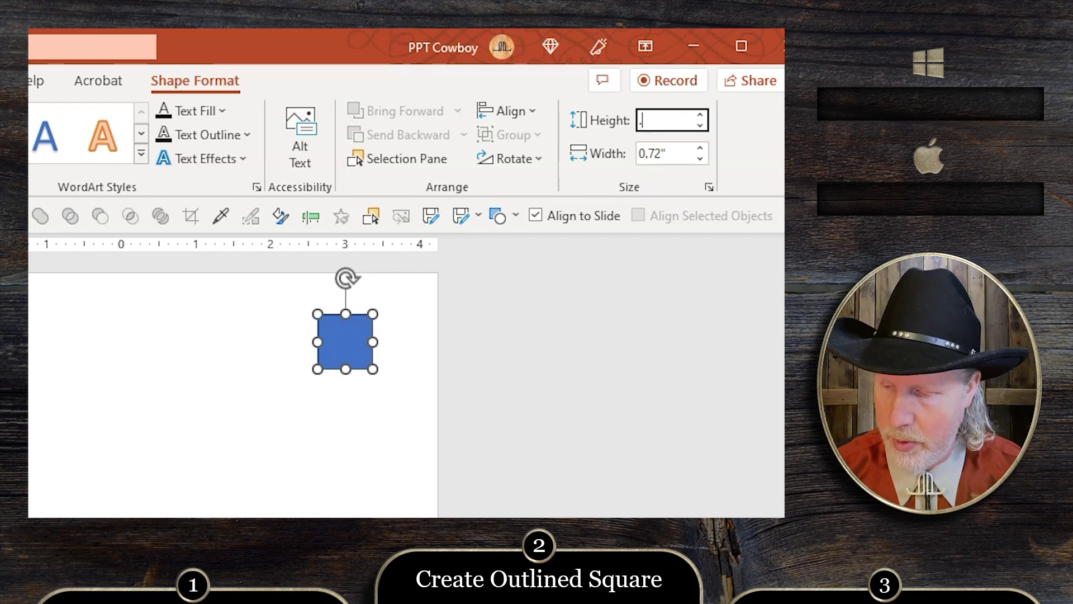
type("5")
key("Tab")
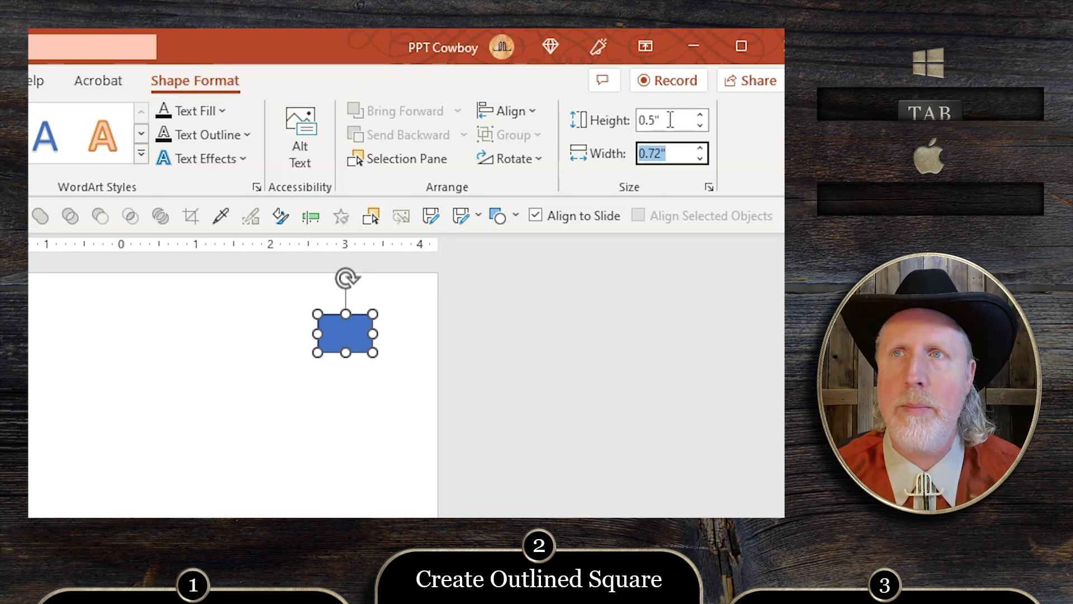
type(".5")
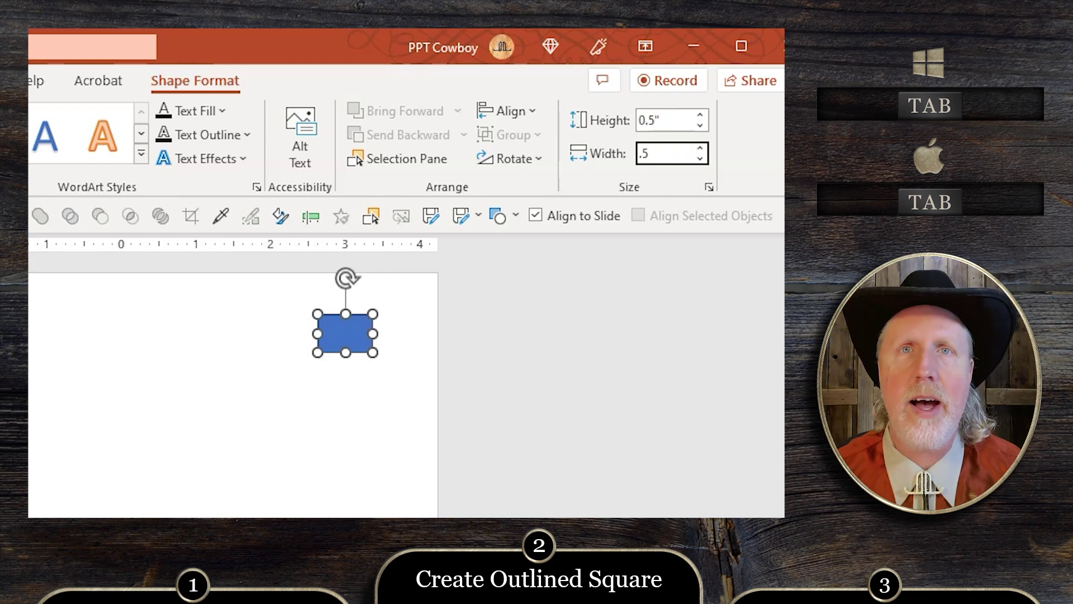
key("Tab")
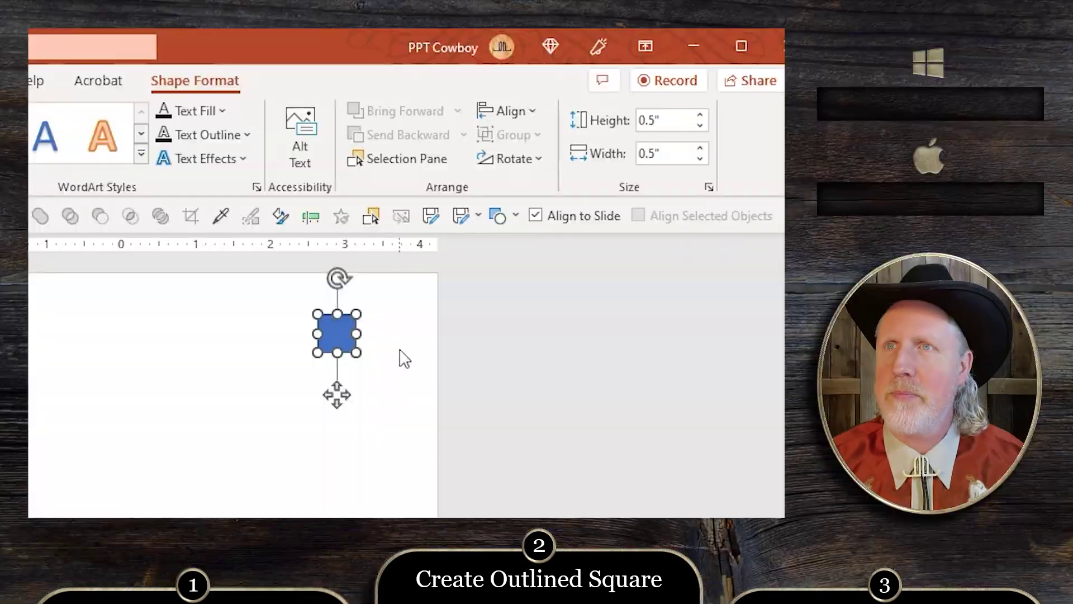
Step: Set the square's height and width to 1 cm each (0.39 in)
left_click(652, 120)
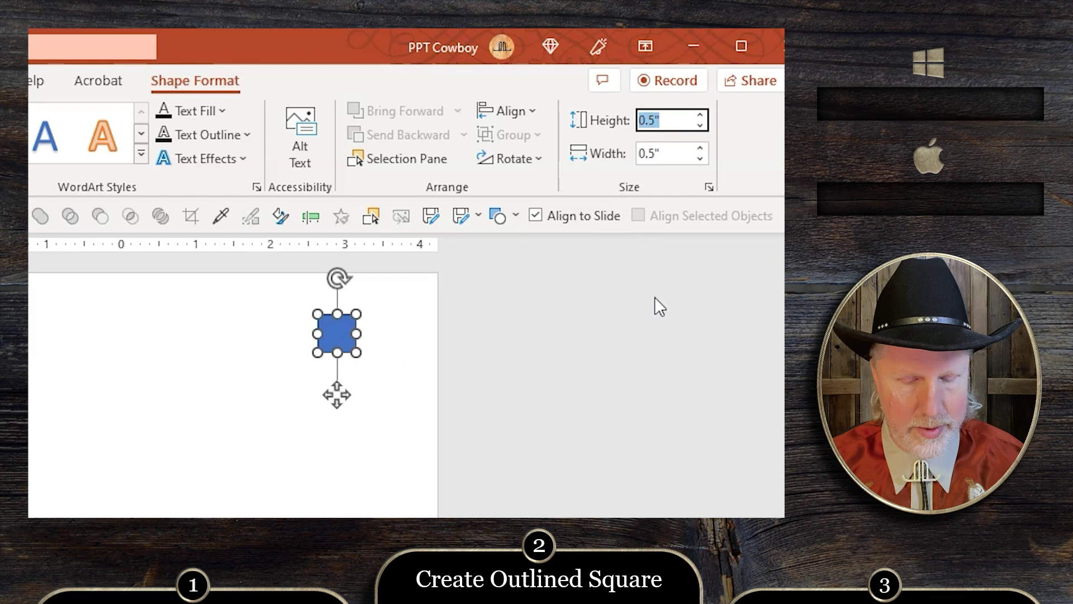
type("1 cm")
key("Tab")
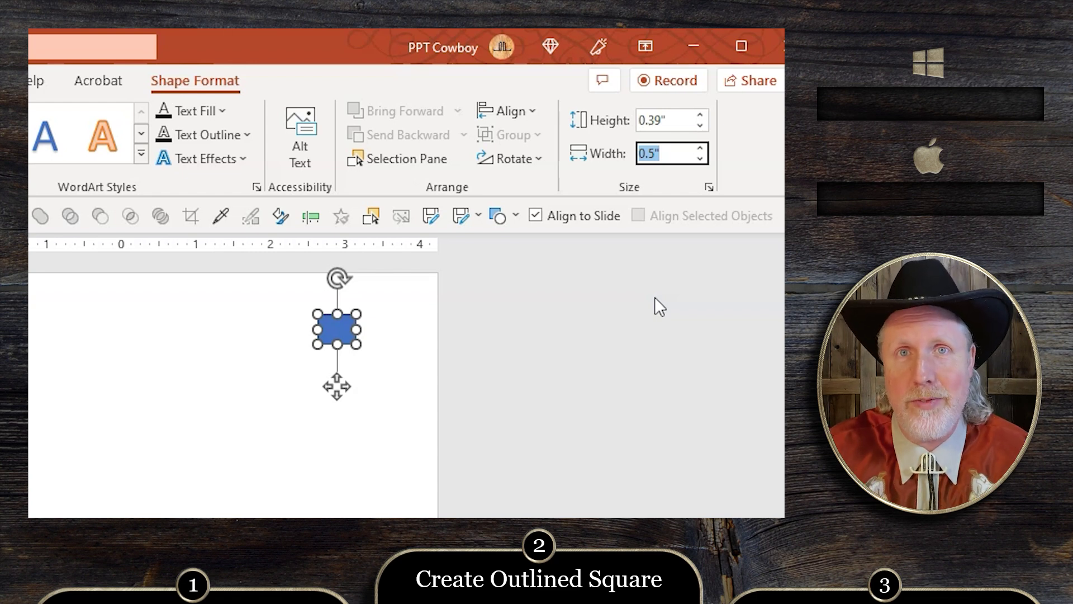
type("1 cm")
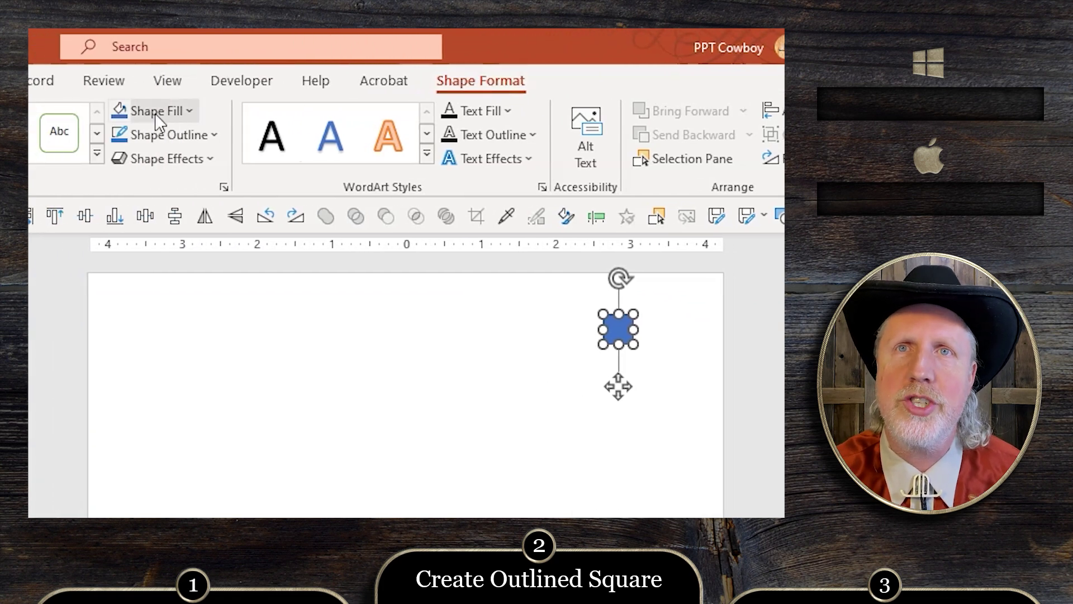
Step: Give the 1 cm square No Fill so only its thin blue outline shows
left_click(156, 113)
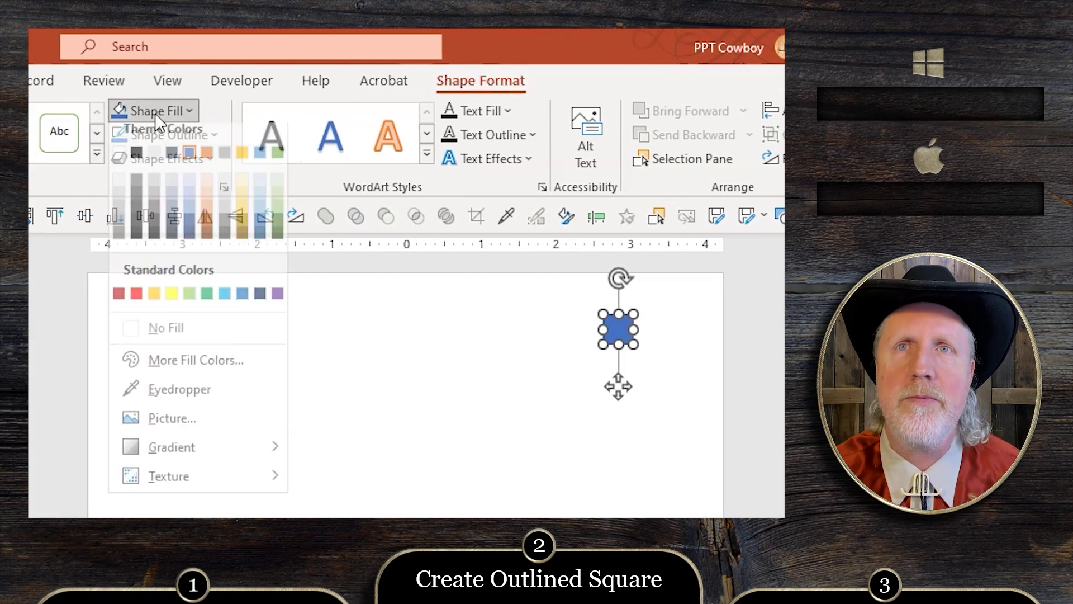
left_click(164, 339)
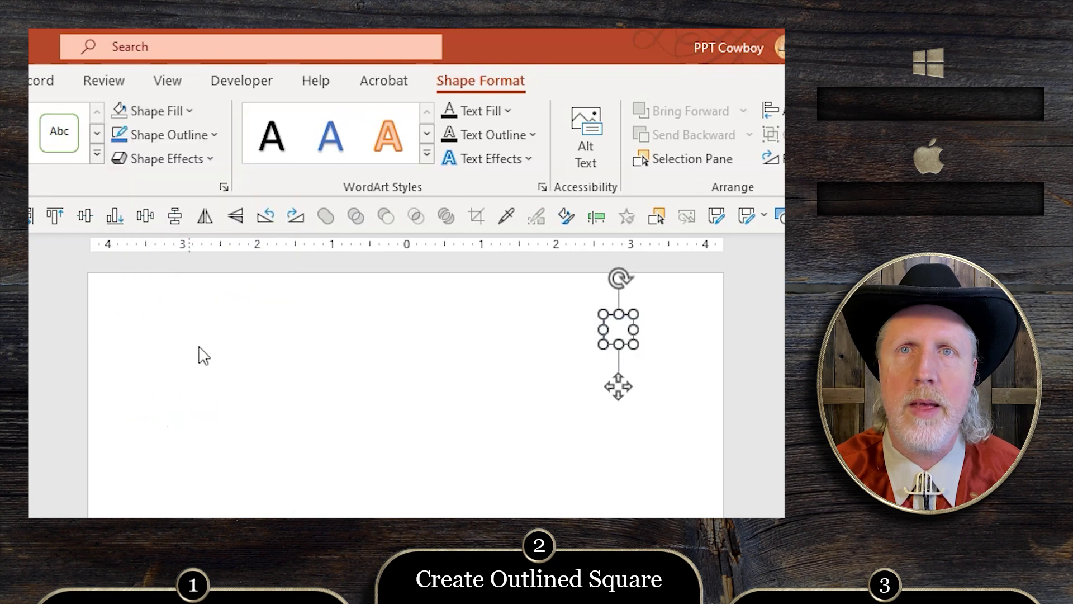
left_click(570, 343)
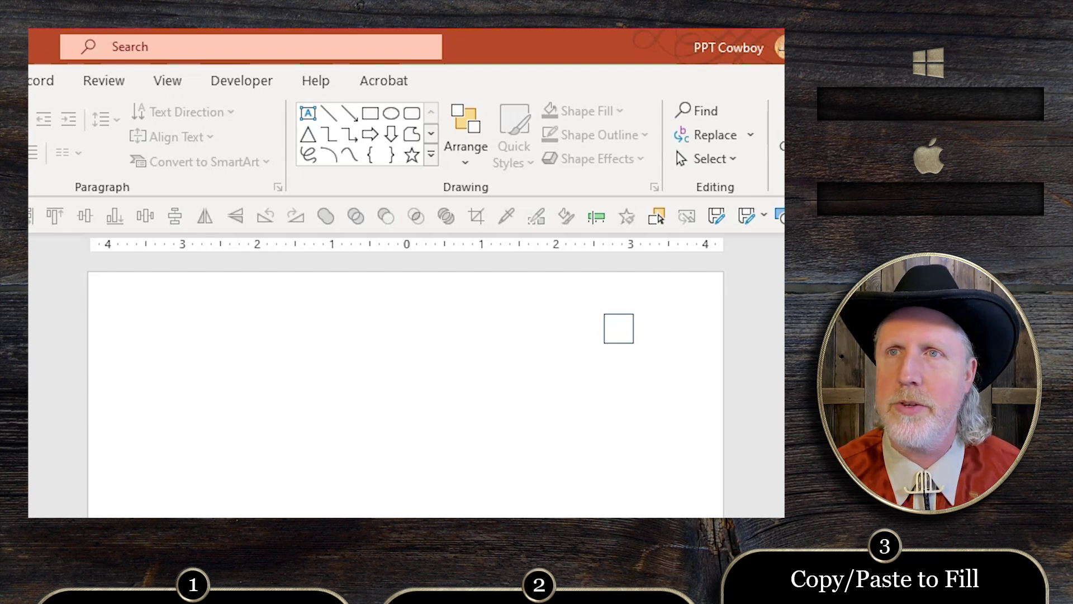
Step: Move the square into the top-left corner and Ctrl-drag an aligned copy beside it
left_click_drag(633, 317, 153, 317)
left_click_drag(120, 294, 117, 275)
left_click(175, 333)
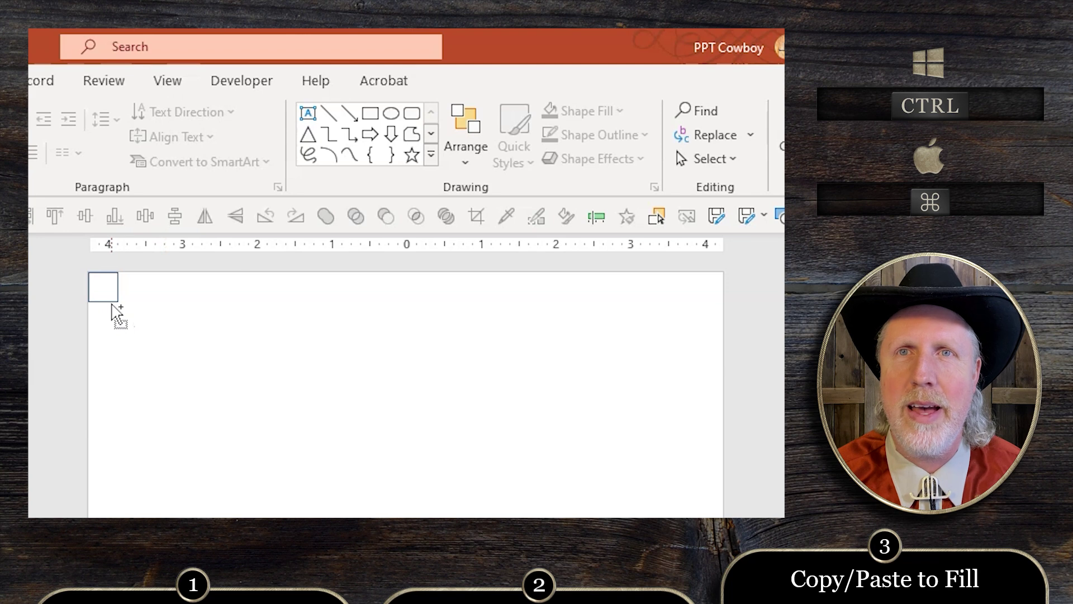
left_click_drag(112, 304, 140, 305)
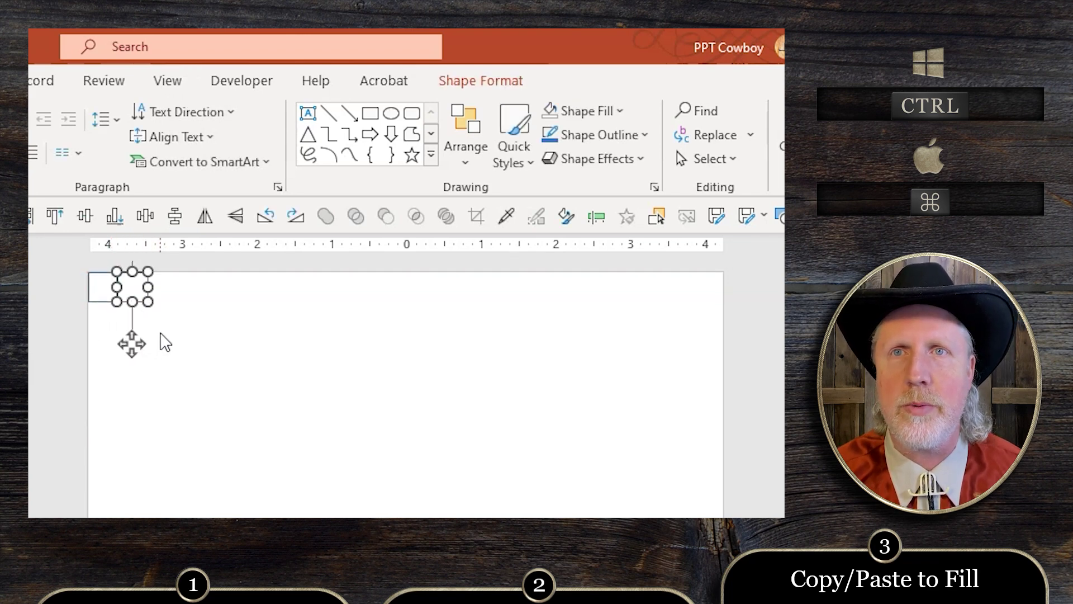
left_click(165, 343)
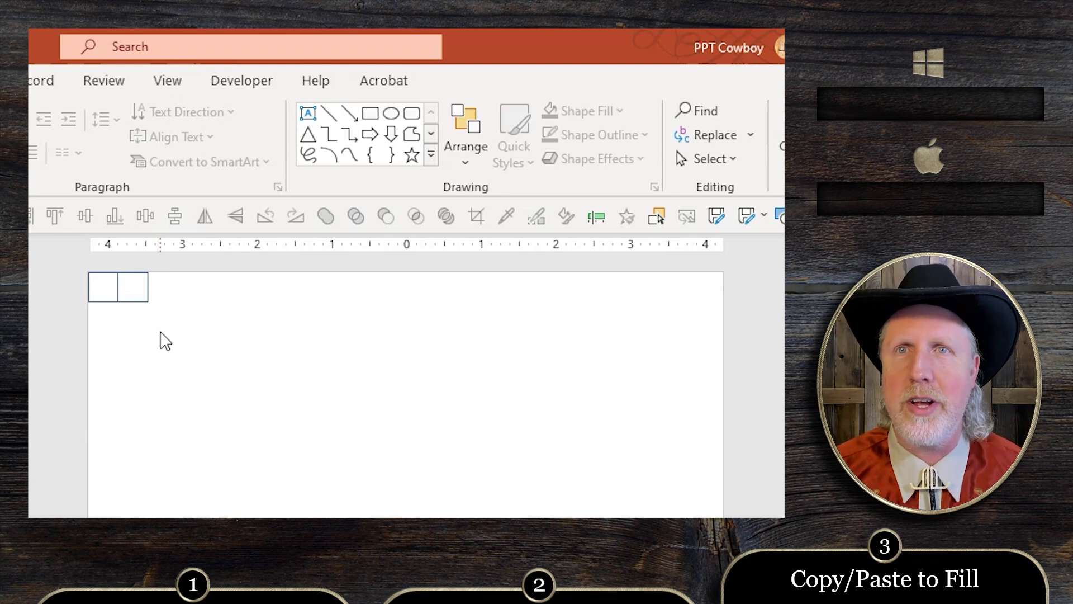
Step: Copy the squares rightward, two then four then more, until the top row spans the slide
left_click_drag(185, 333, 63, 274)
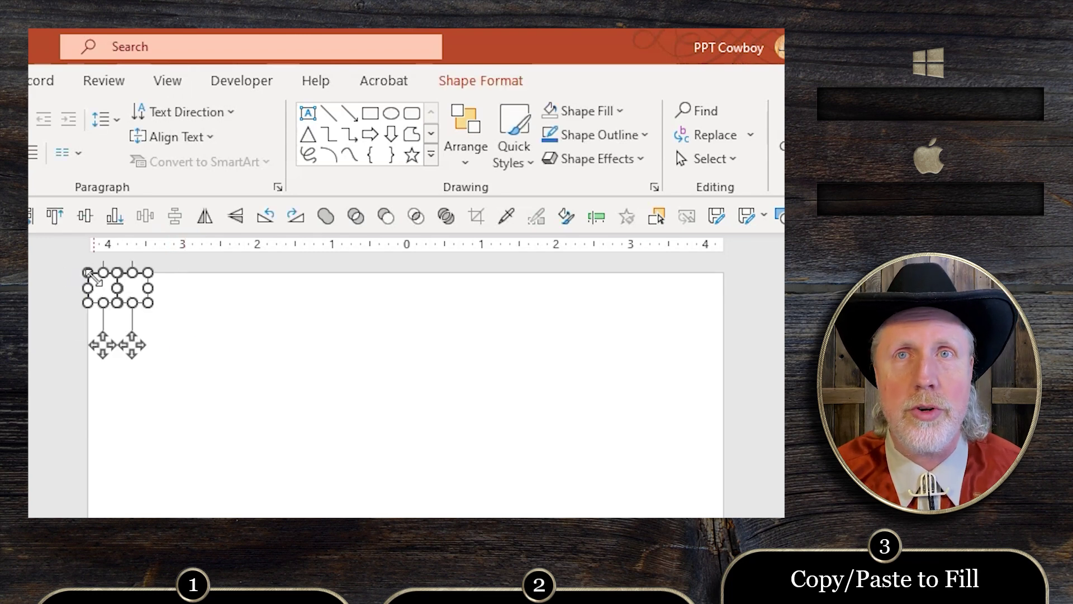
left_click_drag(109, 282, 158, 282)
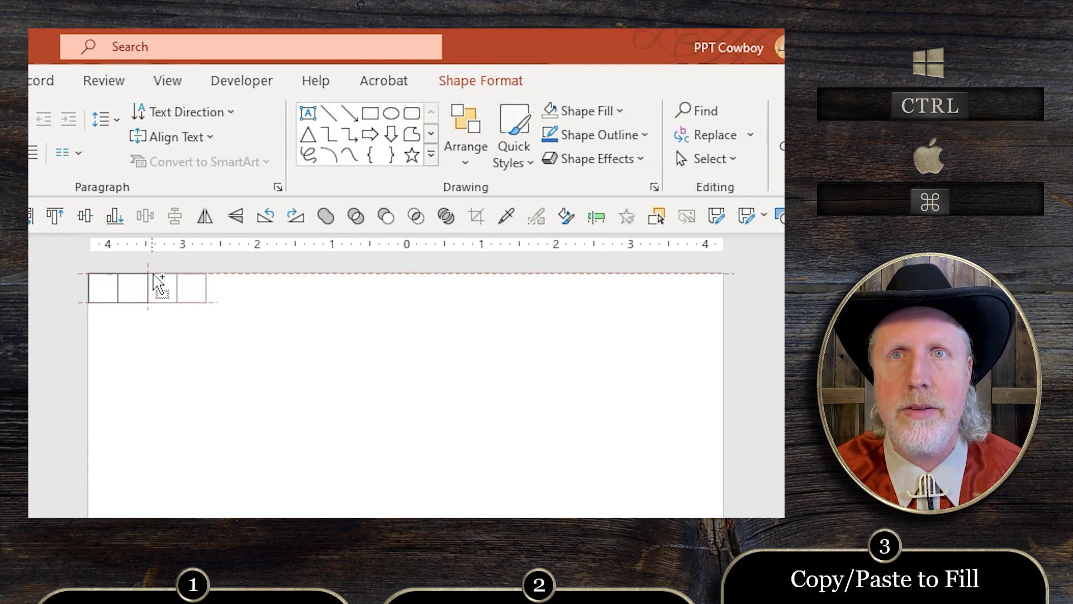
left_click(251, 348)
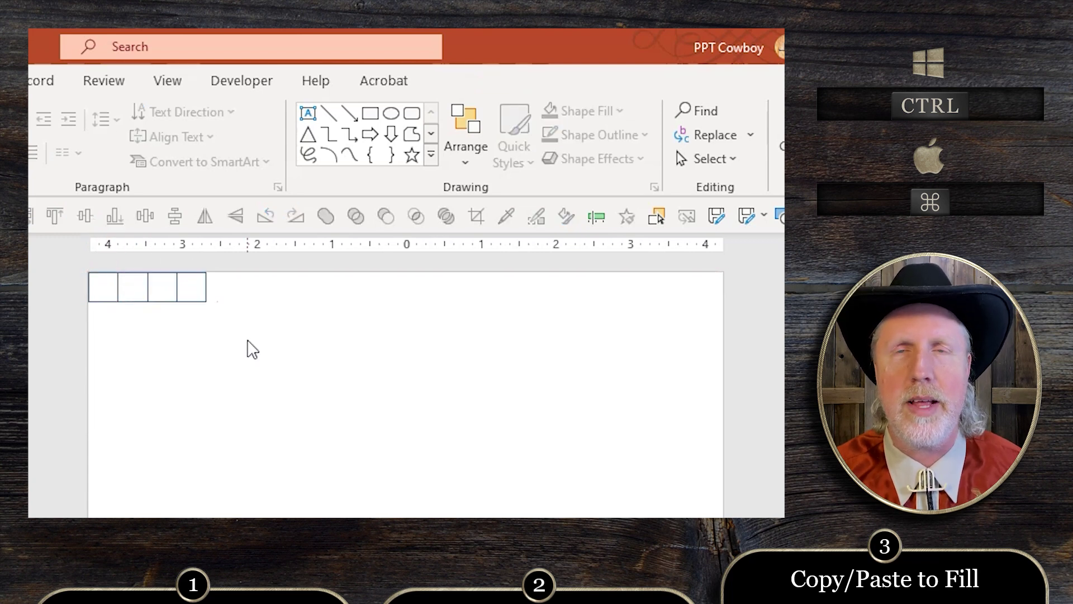
left_click_drag(245, 339, 70, 260)
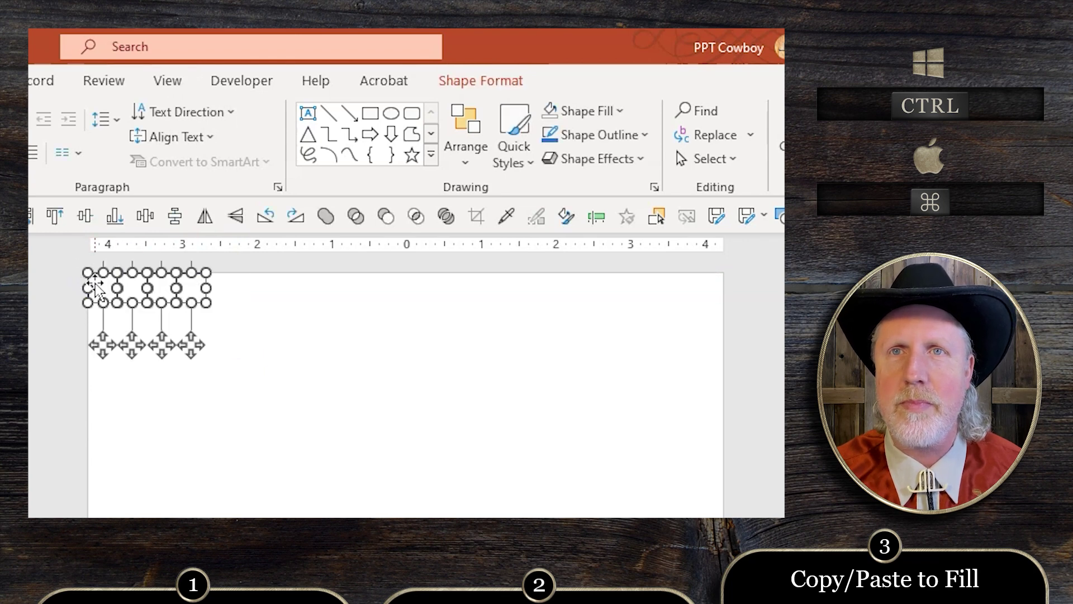
left_click_drag(98, 288, 215, 290)
left_click(366, 373)
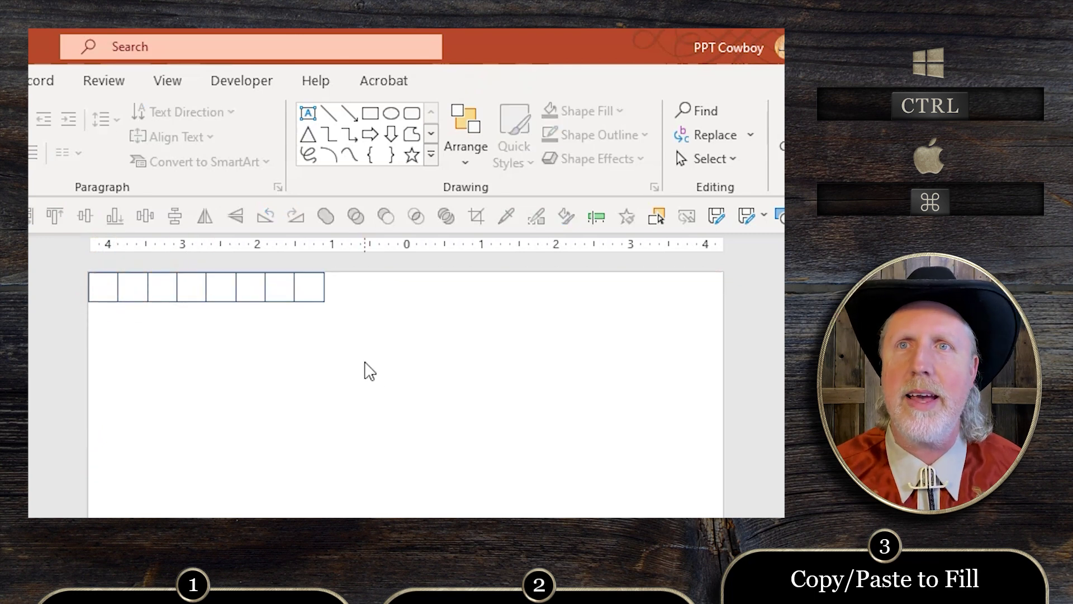
left_click_drag(368, 346, 575, 301)
left_click(776, 330)
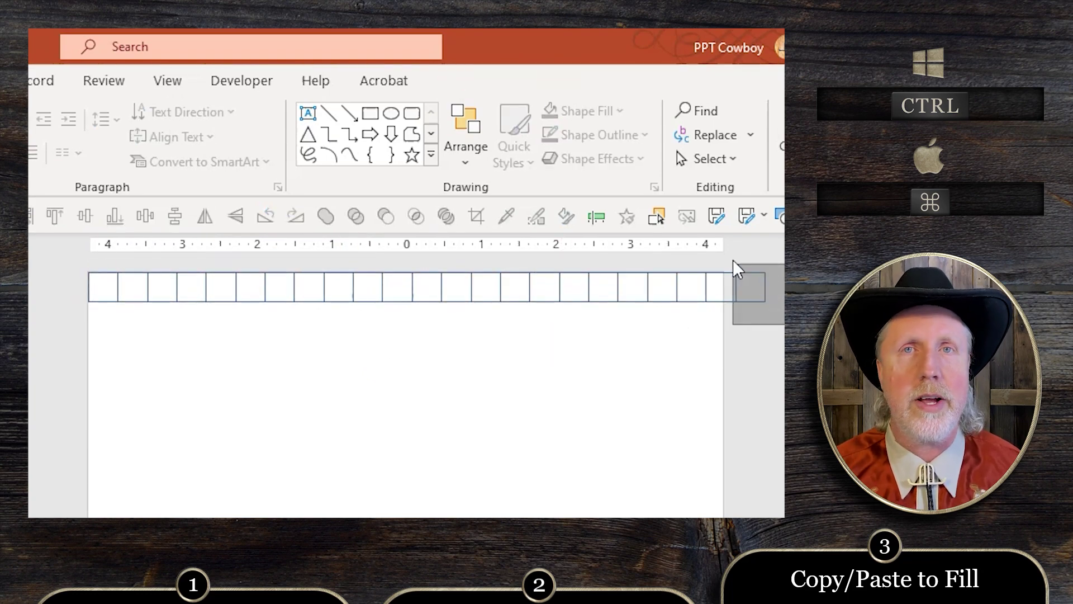
Step: Select the rows of squares and duplicate them downward to cover the portrait slide
left_click_drag(770, 319, 93, 311)
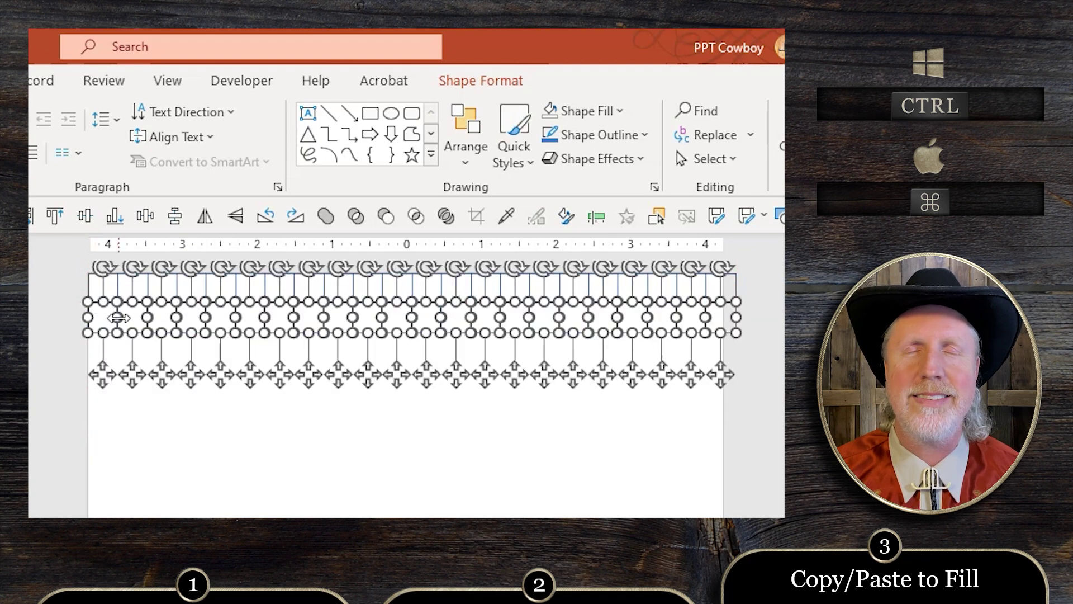
left_click(774, 377)
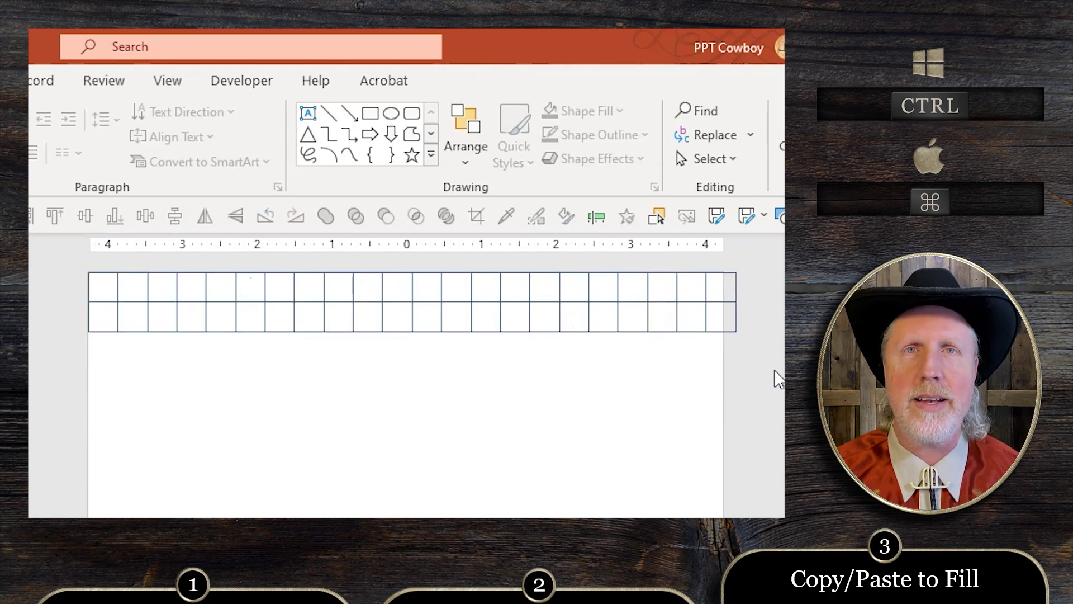
mouse_move(774, 376)
left_mouse_down()
mouse_move(102, 343)
mouse_move(87, 269)
left_mouse_up()
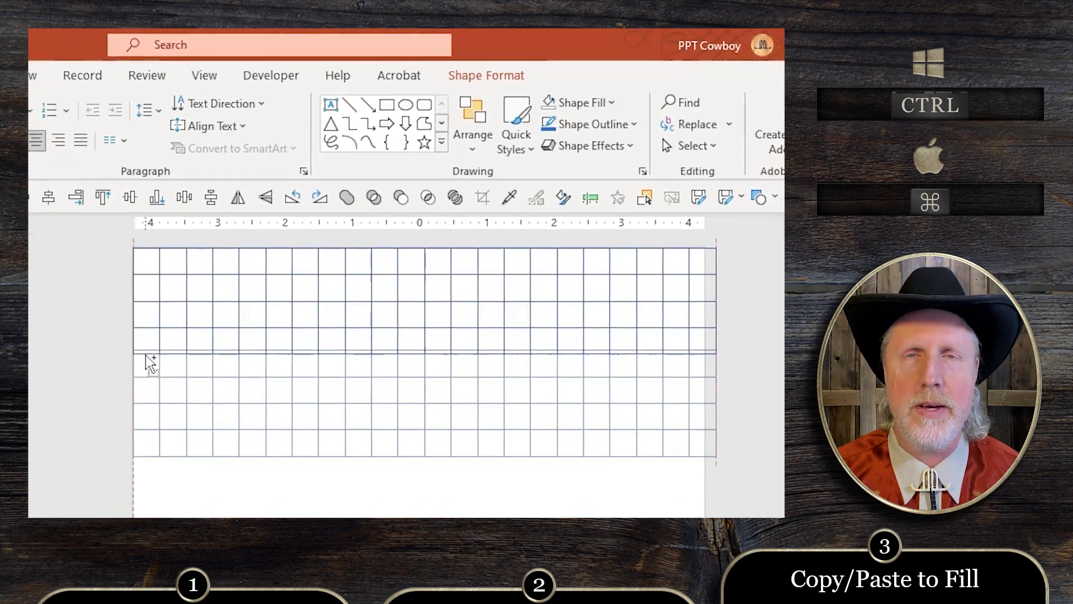
left_click_drag(730, 436, 244, 247)
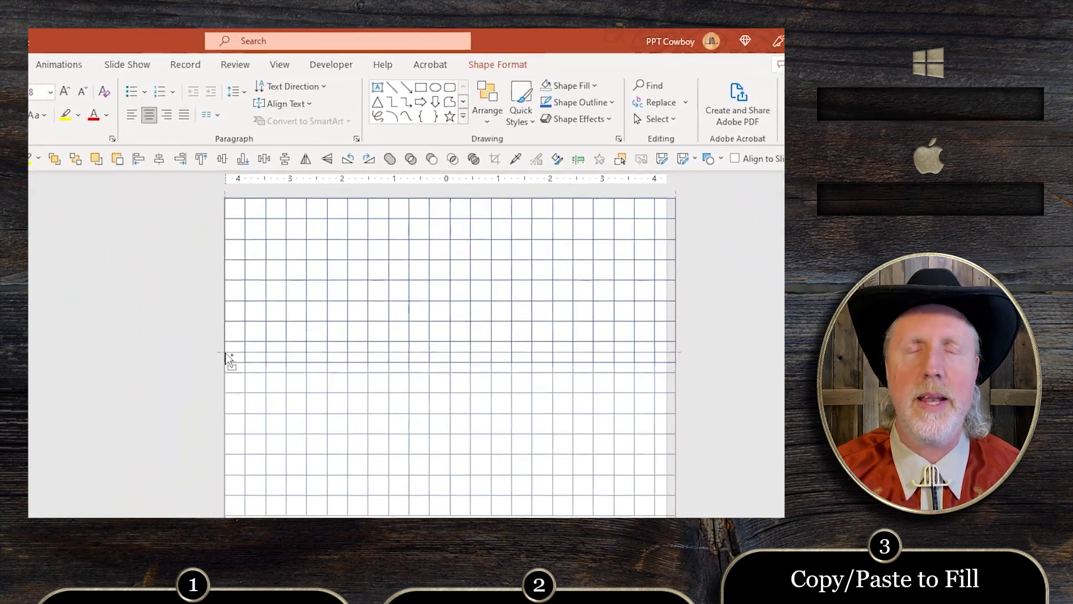
left_click_drag(672, 461, 267, 177)
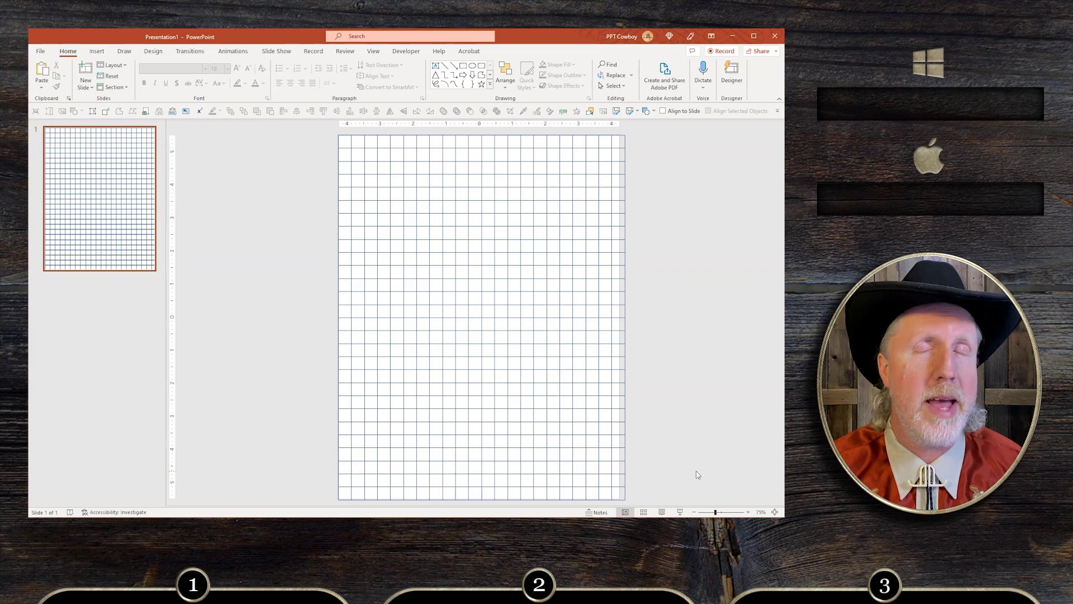
Step: Open the print preview of the grid slide and turn off Scale to Fit Paper
key("ctrl+p")
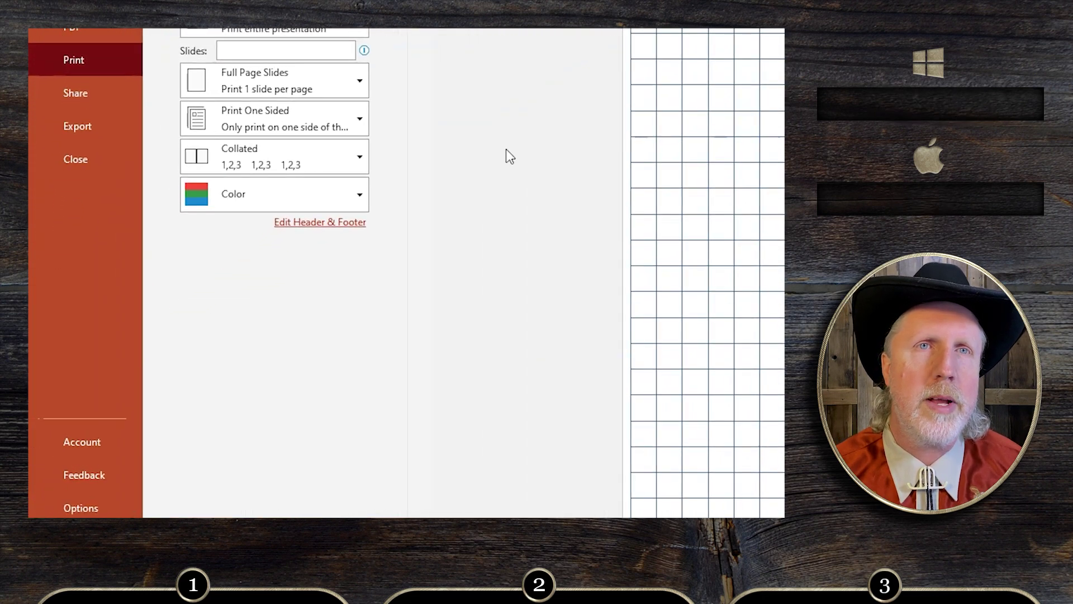
left_click(288, 90)
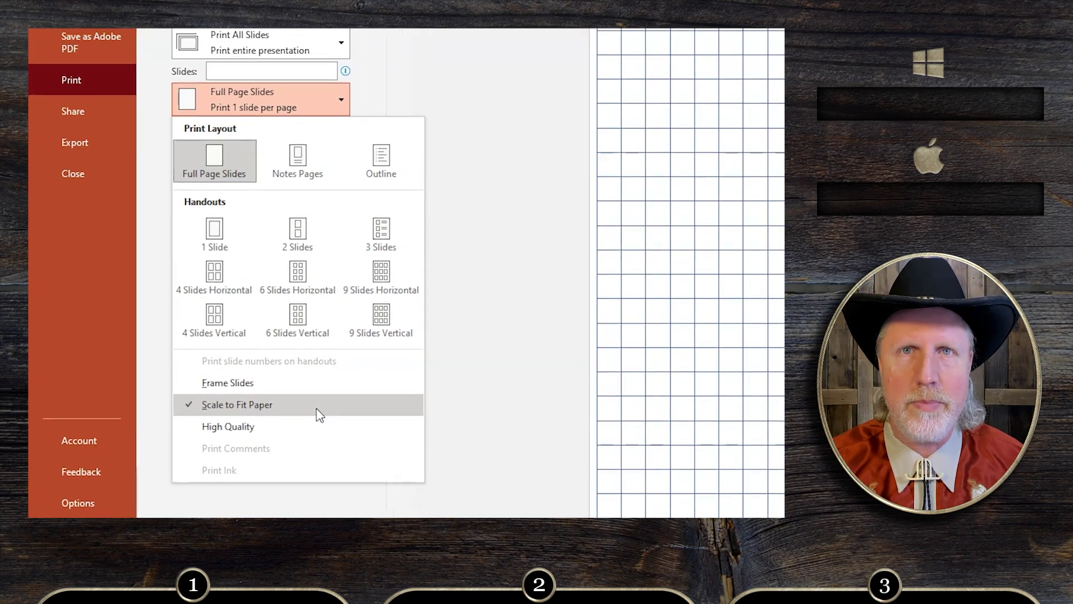
left_click(257, 414)
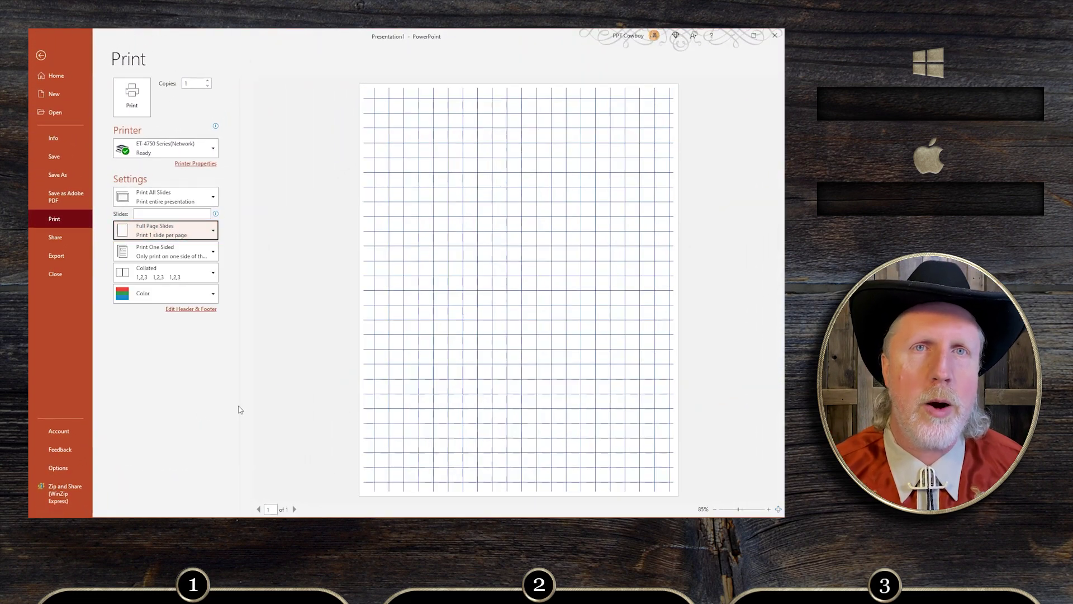